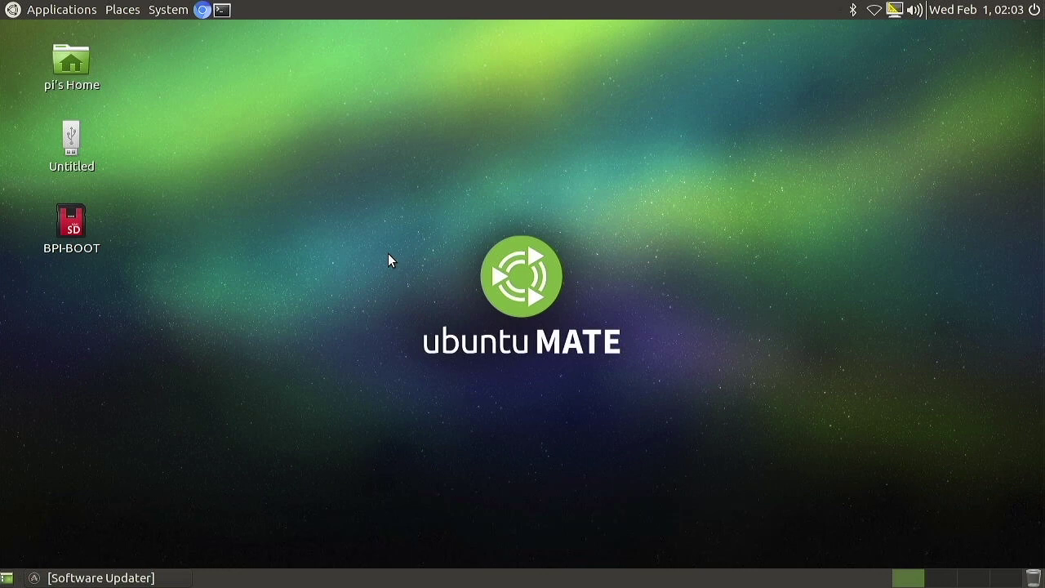
Step: Copy the file name of the Raspbian Stretch image stored in the banana-pi-os folder on the Untitled USB drive
{"action": "left_click", "coordinate": [71, 137]}
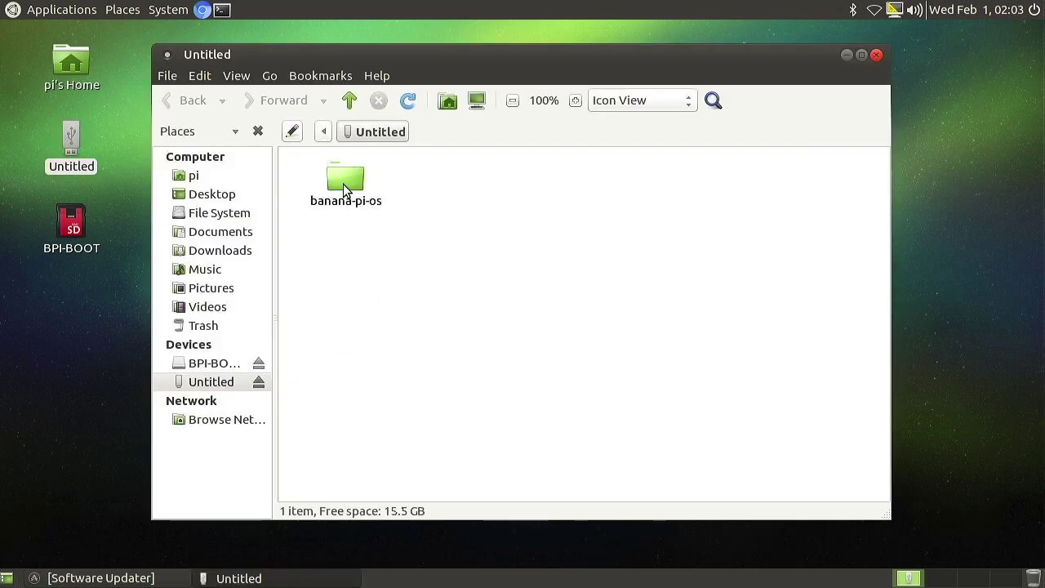
{"action": "double_click", "coordinate": [344, 189]}
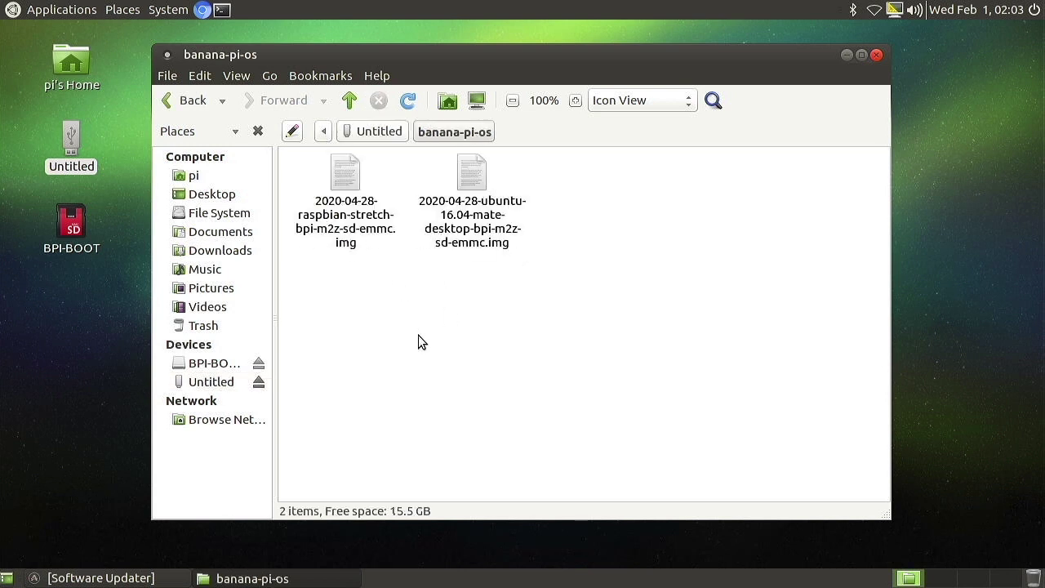
{"action": "left_click", "coordinate": [347, 229]}
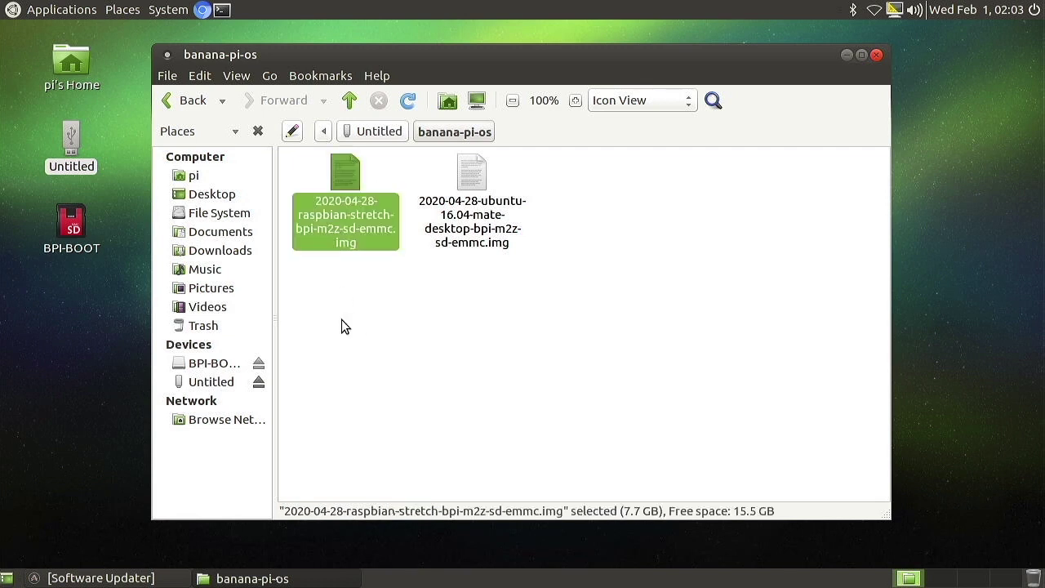
{"action": "right_click", "coordinate": [369, 220]}
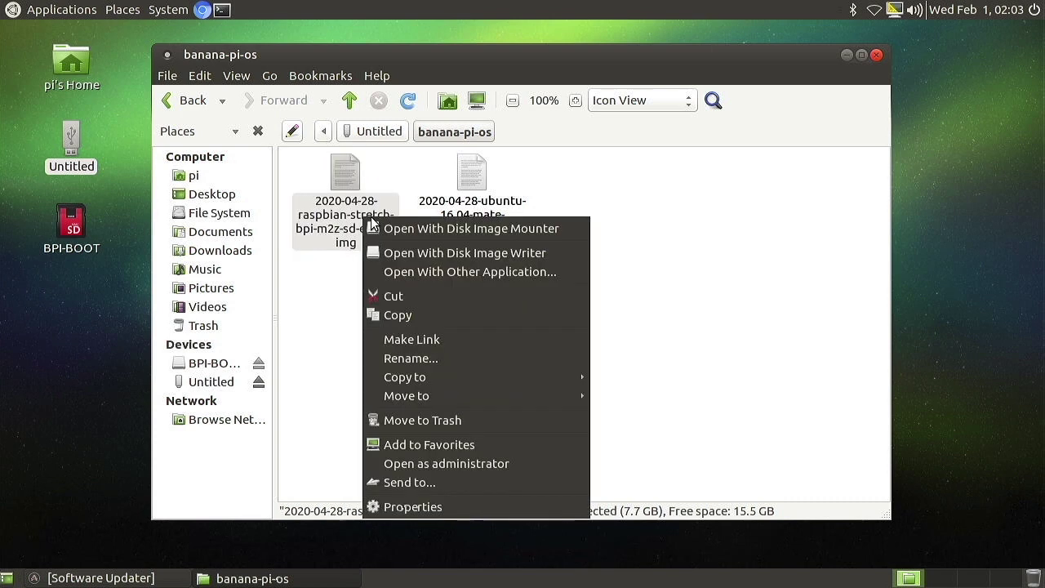
{"action": "left_click", "coordinate": [448, 507]}
{"action": "left_click", "coordinate": [531, 178]}
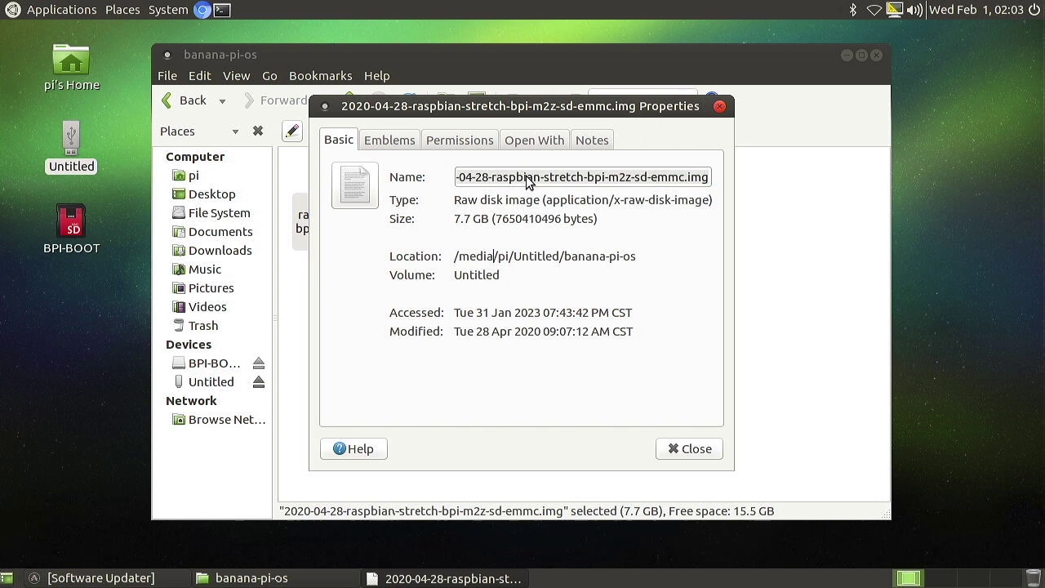
{"action": "right_click", "coordinate": [545, 180]}
{"action": "left_click", "coordinate": [577, 208]}
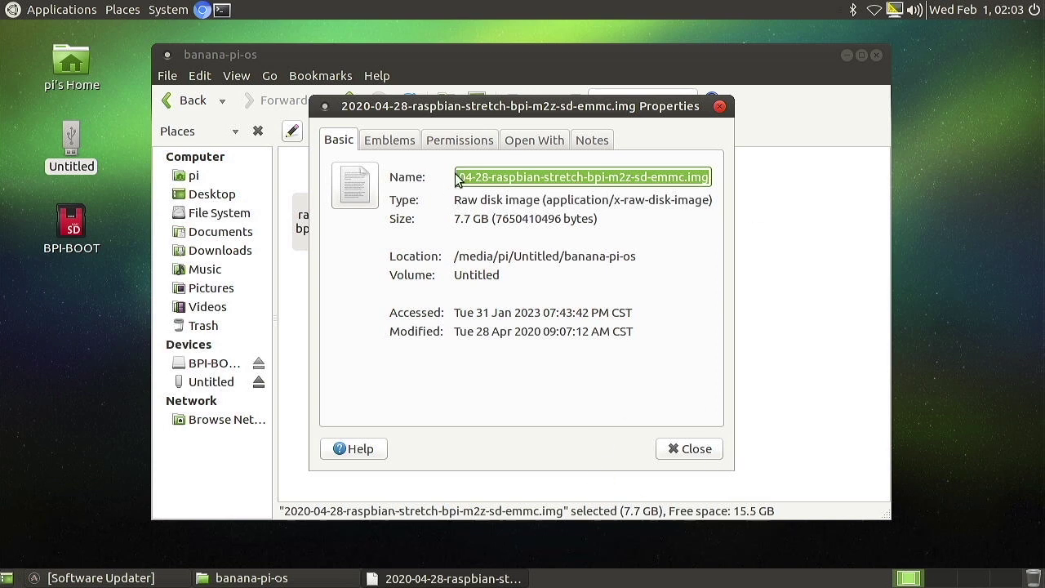
{"action": "left_click", "coordinate": [678, 448]}
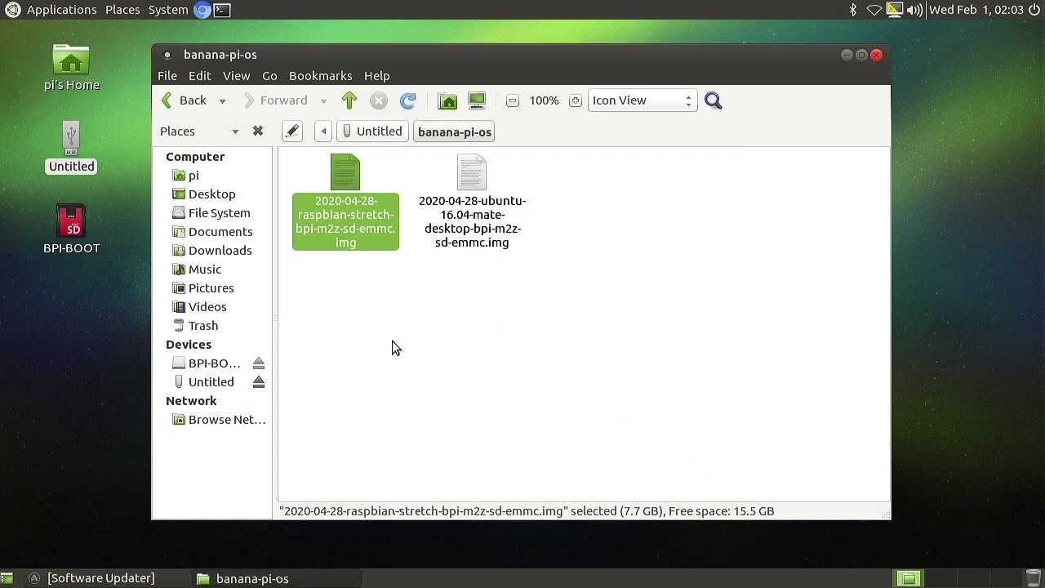
Step: Open a terminal in the banana-pi-os folder and place its window over the middle of the file manager
{"action": "left_click", "coordinate": [481, 304]}
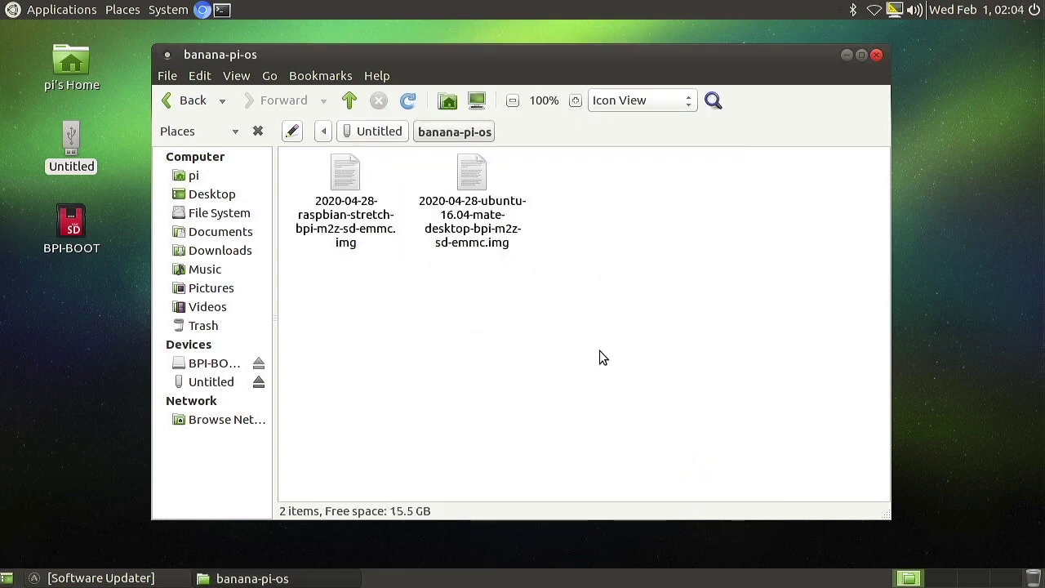
{"action": "right_click", "coordinate": [606, 281]}
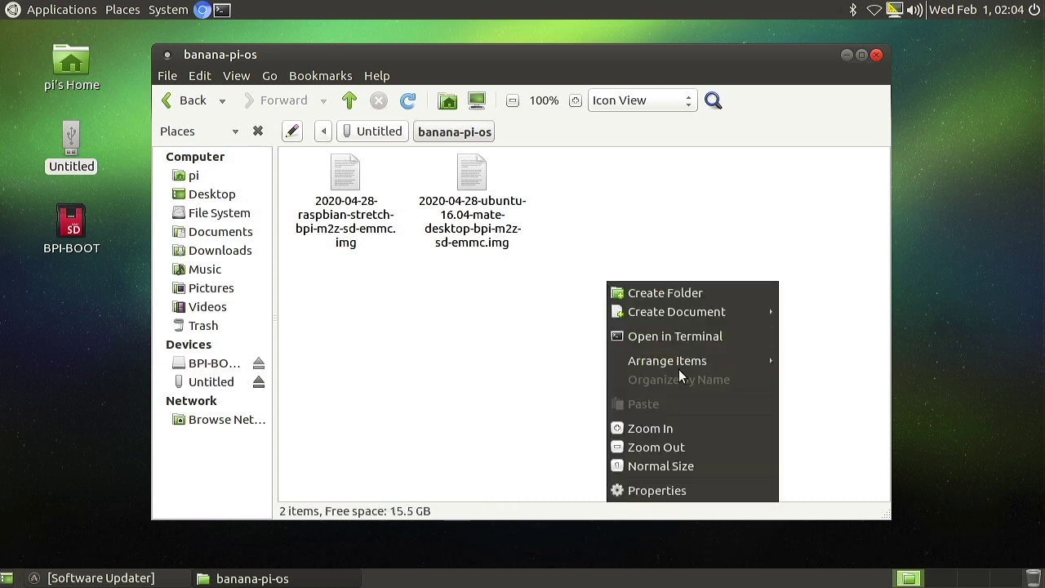
{"action": "left_click", "coordinate": [670, 337]}
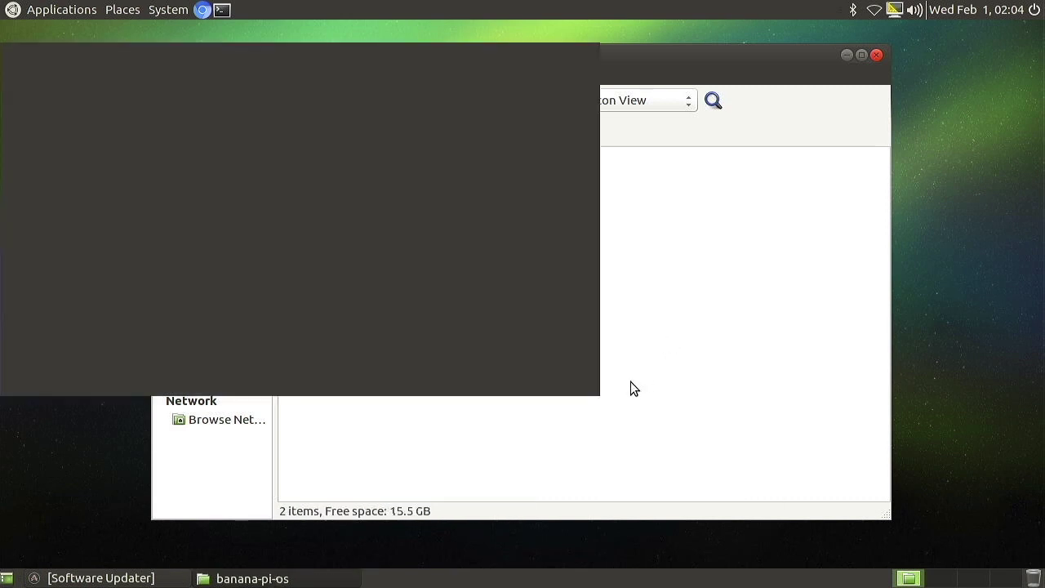
{"action": "left_click_drag", "start_coordinate": [385, 40], "coordinate": [600, 169]}
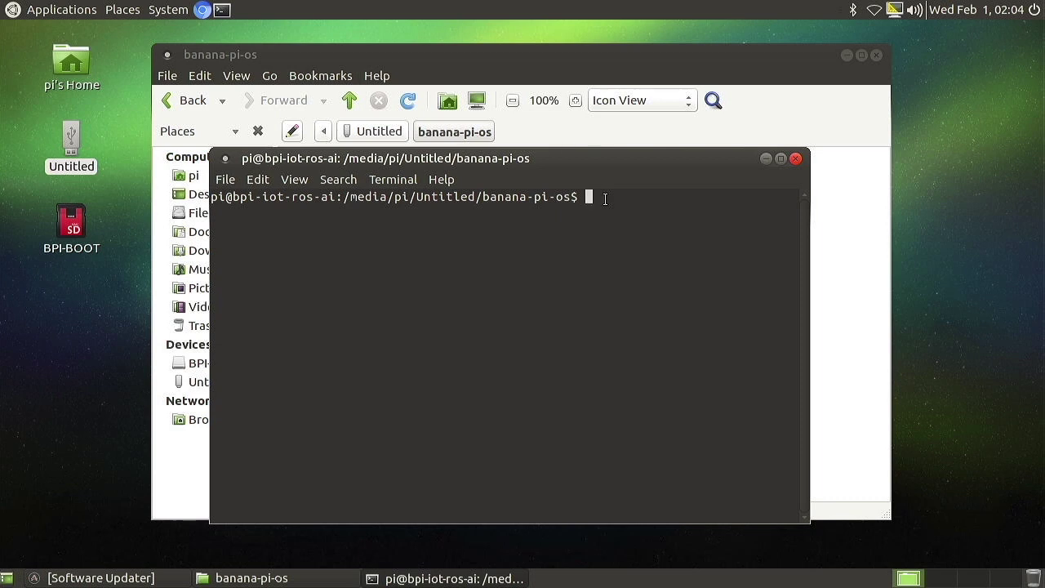
Step: Run sudo dd if=2020-04-28-raspbian-stretch-bpi-m2z-sd-emmc.img of=/dev/mmcblk1 bs=10MB to write the image to the eMMC
{"action": "type", "text": "sudo dd if="}
{"action": "left_click", "coordinate": [258, 179]}
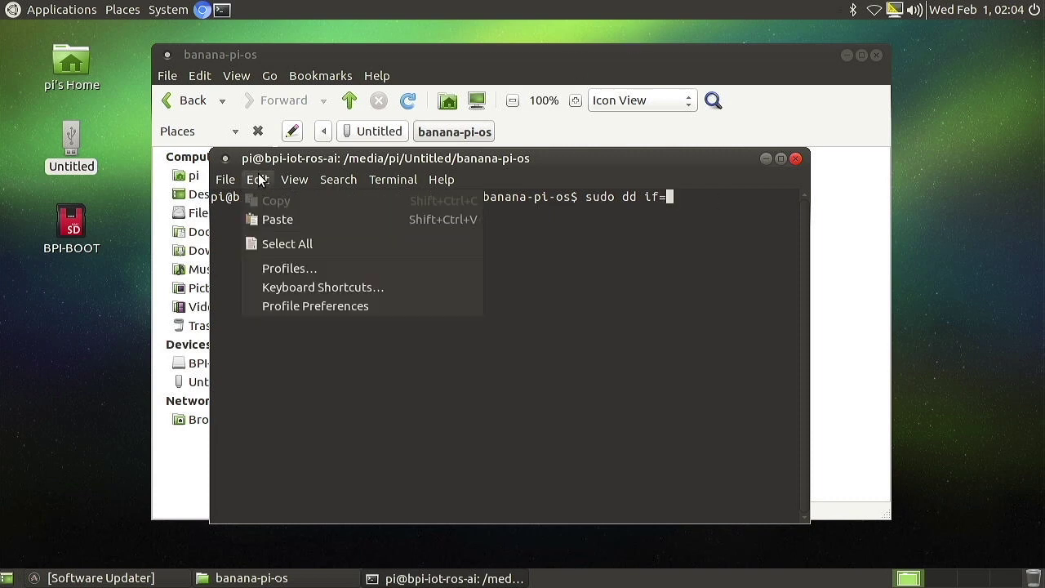
{"action": "left_click", "coordinate": [266, 219]}
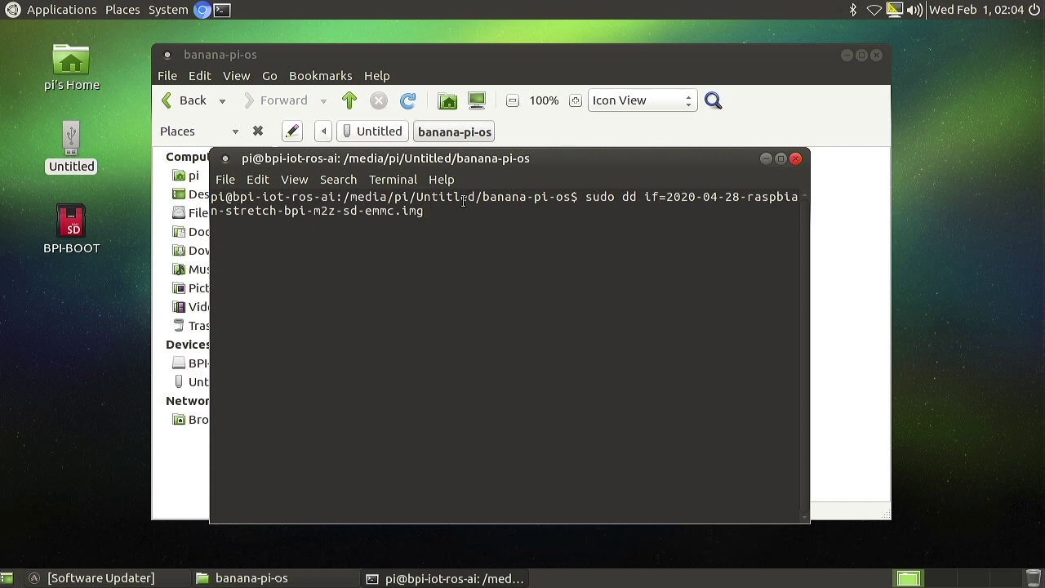
{"action": "type", "text": "of=/dev/mmcblk1 bs"}
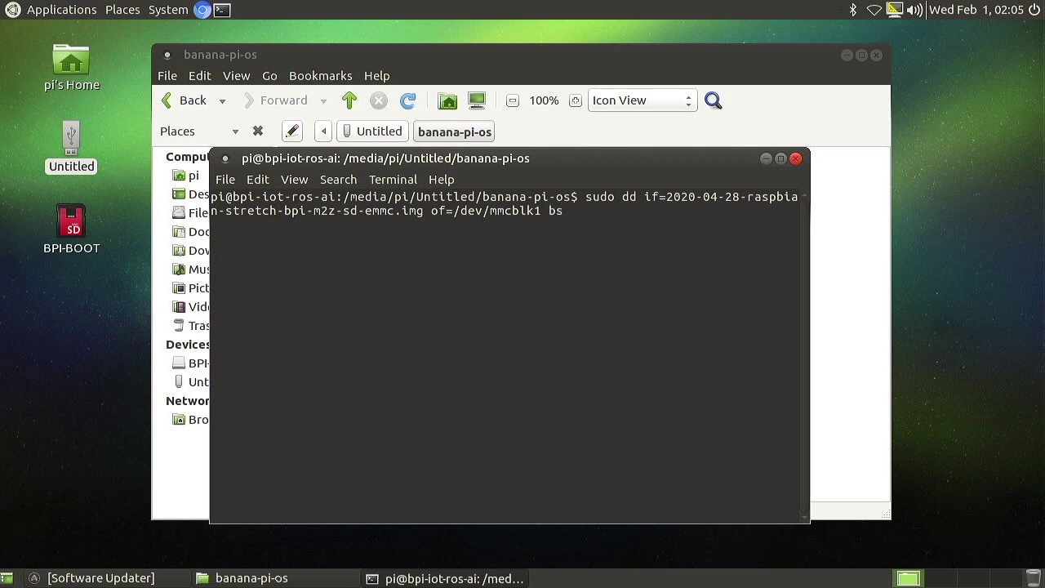
{"action": "type", "text": "=10MB"}
{"action": "key", "text": "Return"}
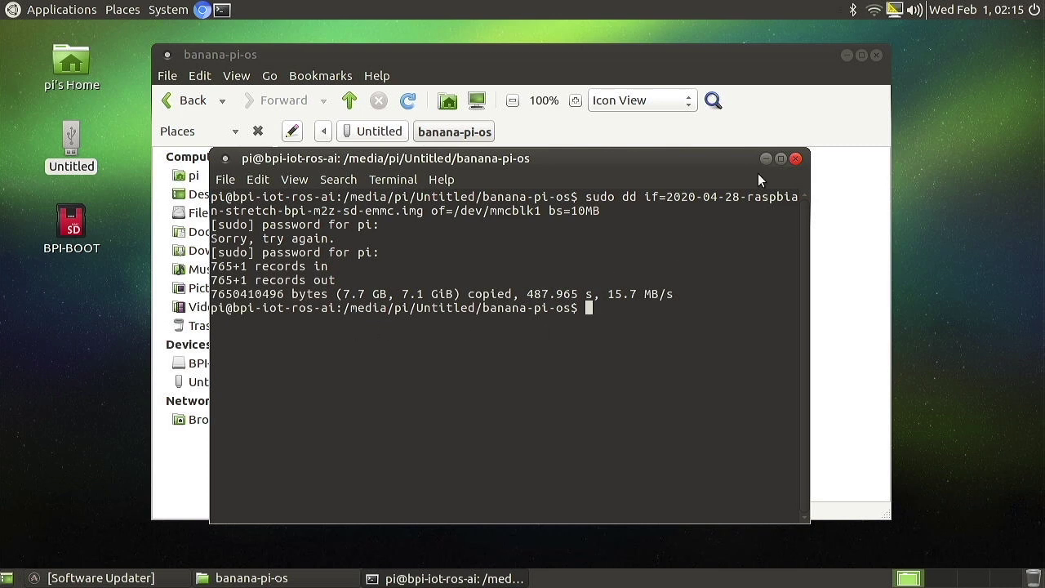
Step: Close the terminal and file manager windows and open the system's power options
{"action": "left_click", "coordinate": [796, 158]}
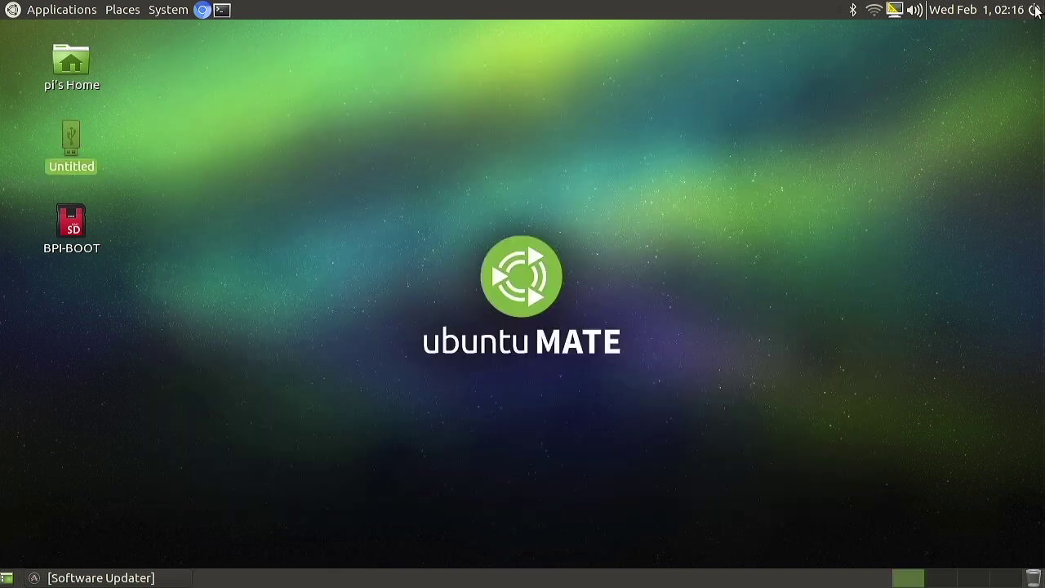
{"action": "left_click", "coordinate": [876, 55]}
{"action": "left_click", "coordinate": [1034, 10]}
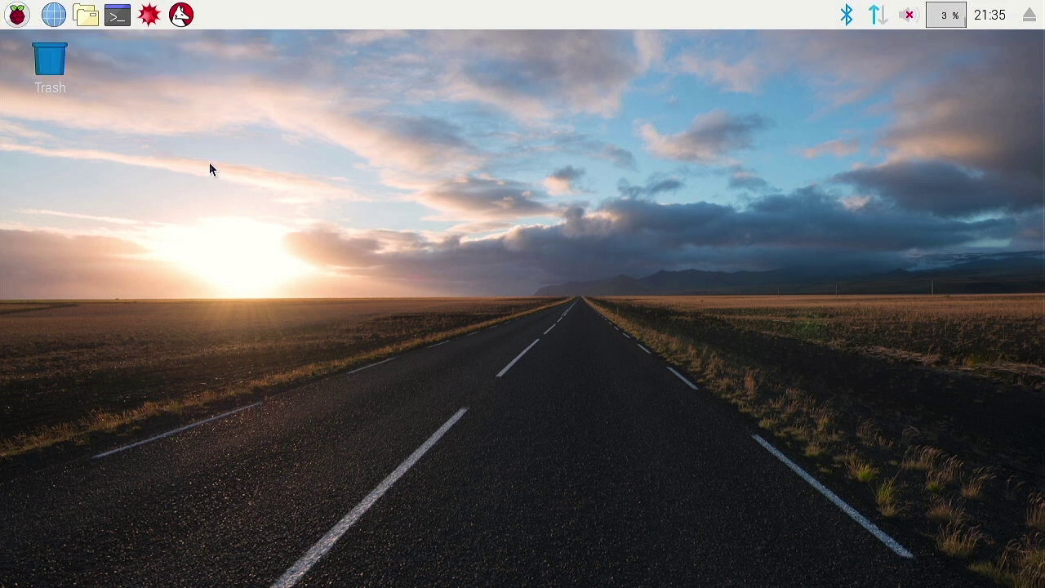
Step: Check the terminal and the pi home folder on the Raspbian desktop, closing each window again
{"action": "left_click", "coordinate": [112, 24]}
{"action": "left_click_drag", "start_coordinate": [451, 156], "coordinate": [501, 133]}
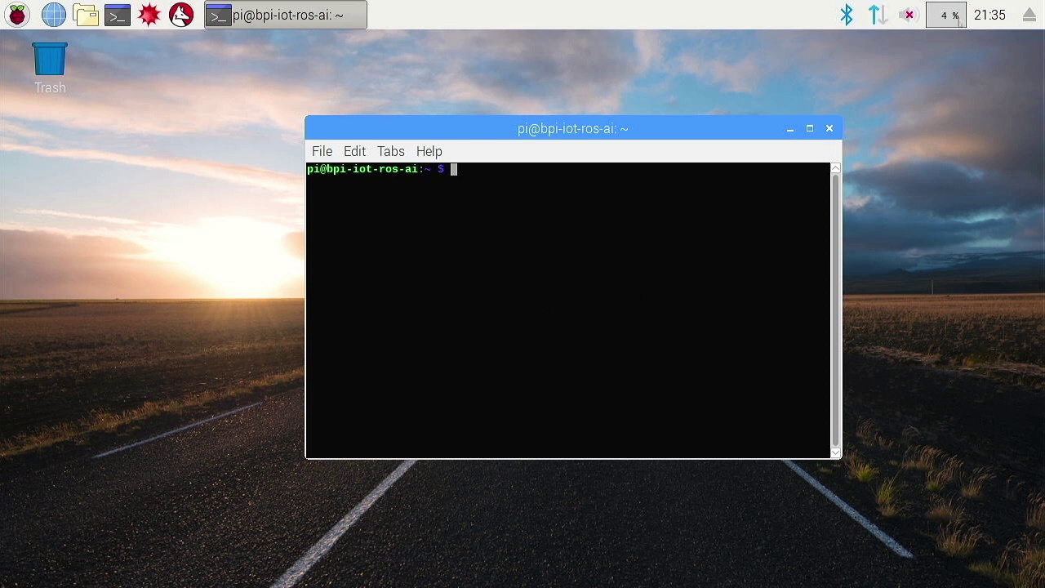
{"action": "left_click", "coordinate": [830, 129]}
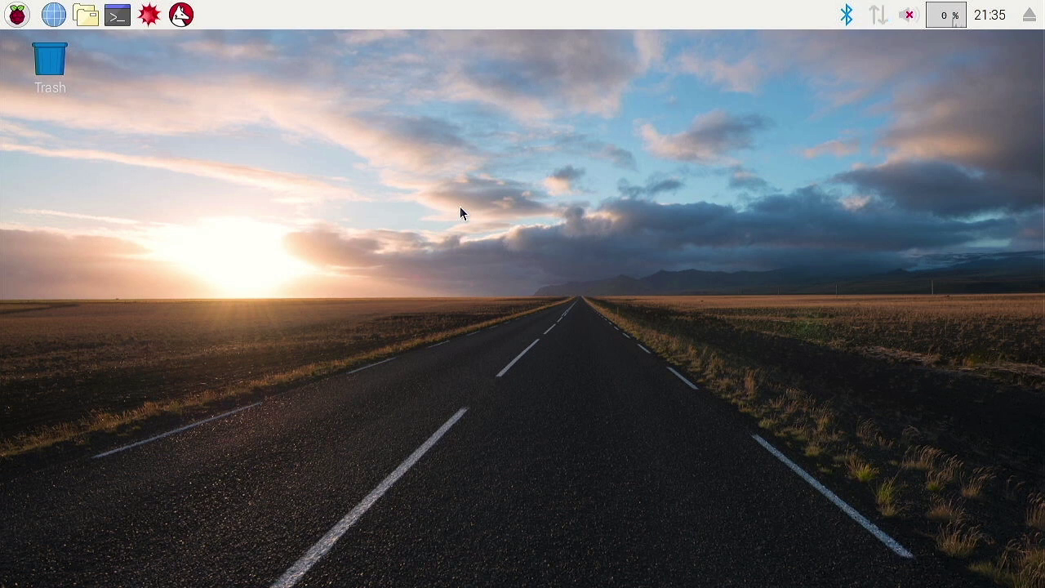
{"action": "left_click", "coordinate": [85, 17]}
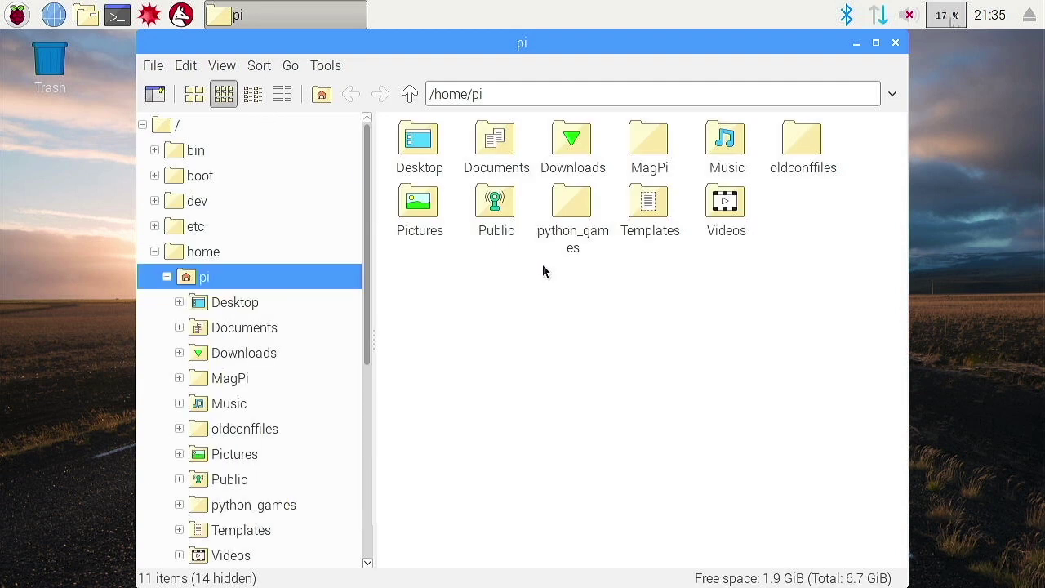
{"action": "key", "text": "ctrl+w"}
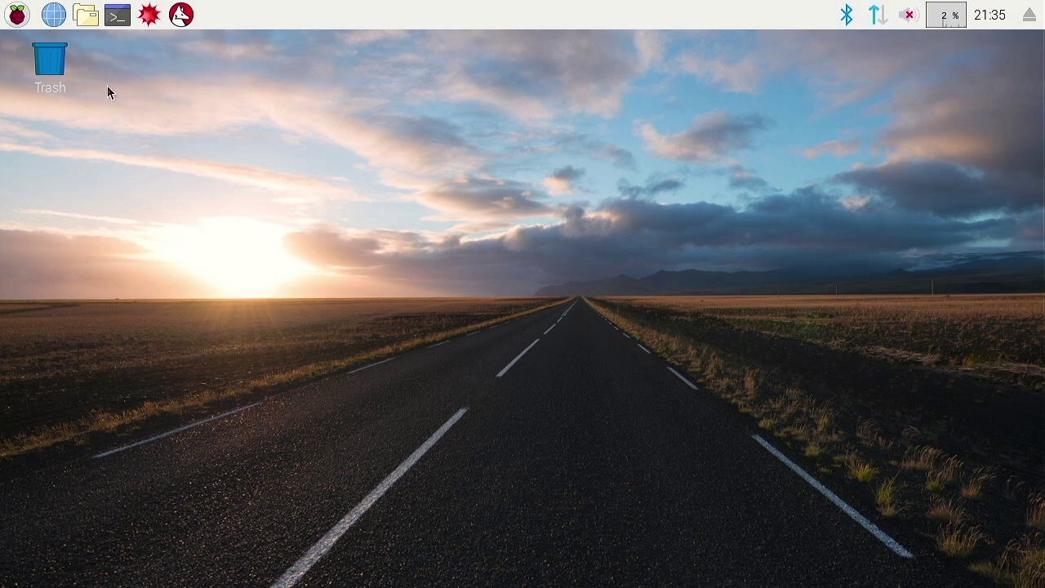
Step: Launch the Chromium web browser and move its window nearer to the middle of the desktop
{"action": "left_click", "coordinate": [54, 14]}
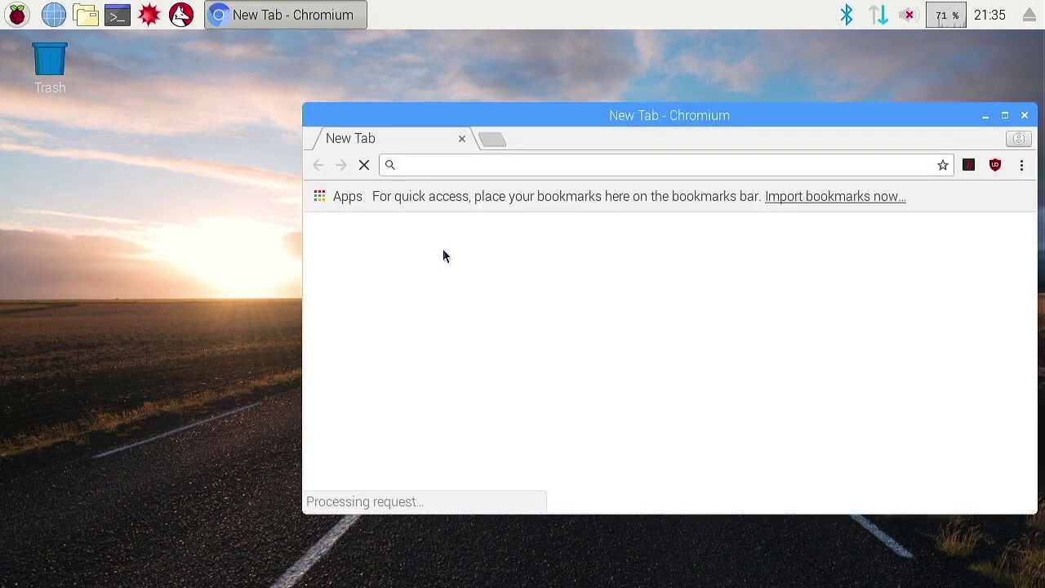
{"action": "left_click_drag", "start_coordinate": [510, 111], "coordinate": [411, 82]}
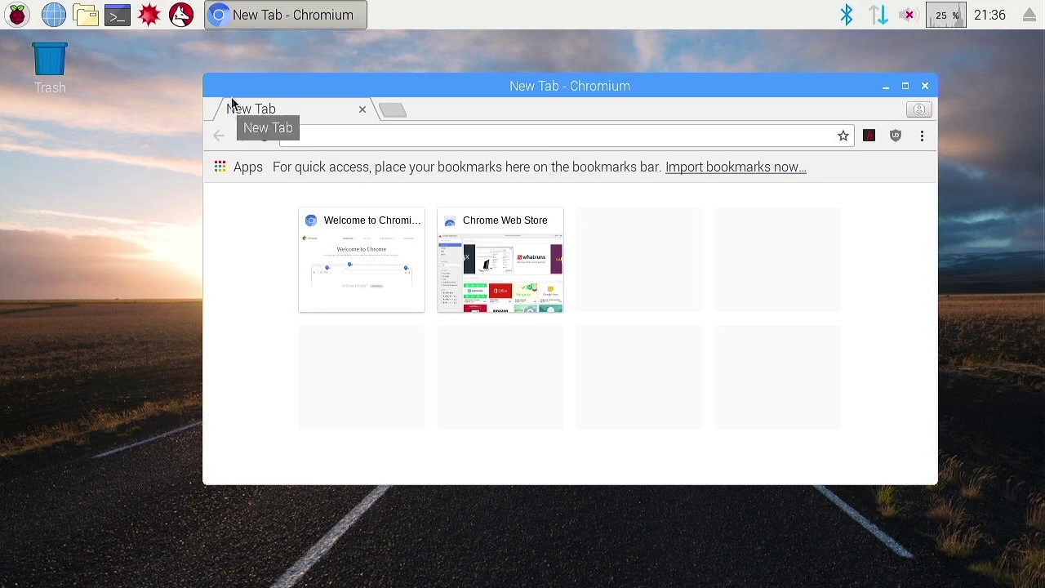
{"action": "left_click", "coordinate": [54, 17]}
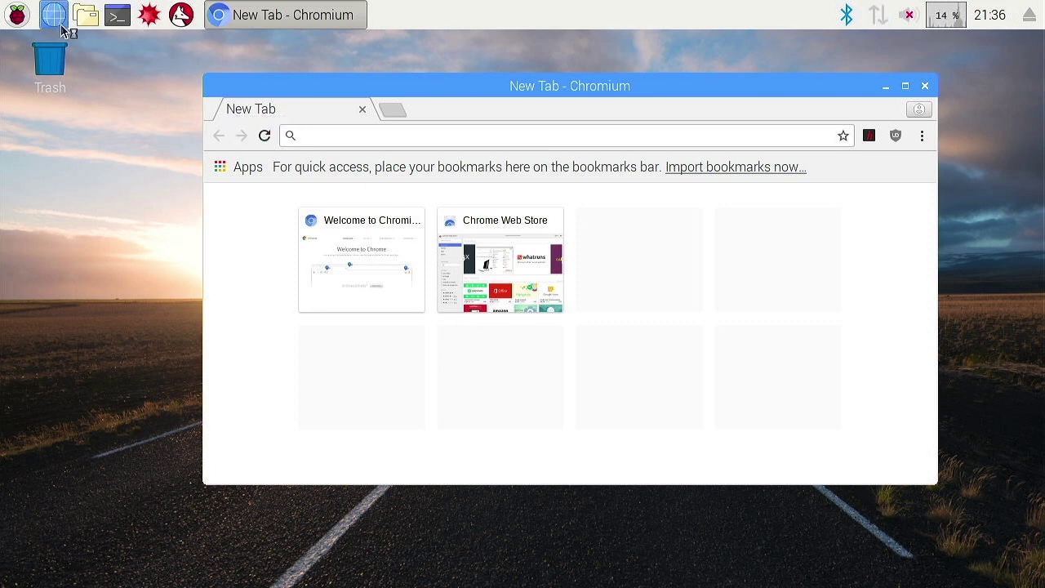
Step: Look through the installed games, programming and office applications and launch LibreOffice Writer
{"action": "left_click", "coordinate": [17, 15]}
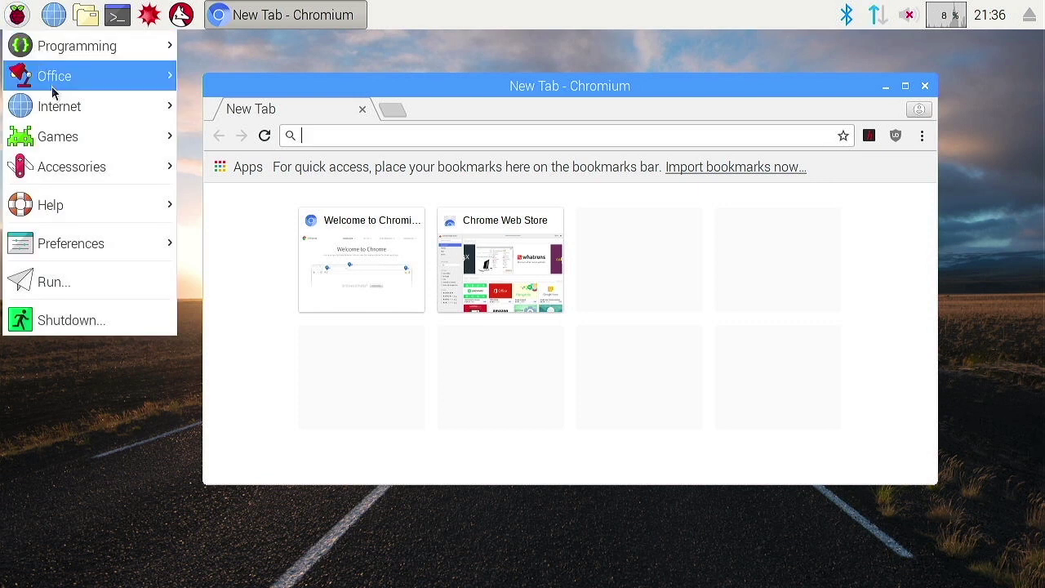
{"action": "mouse_move", "coordinate": [131, 137]}
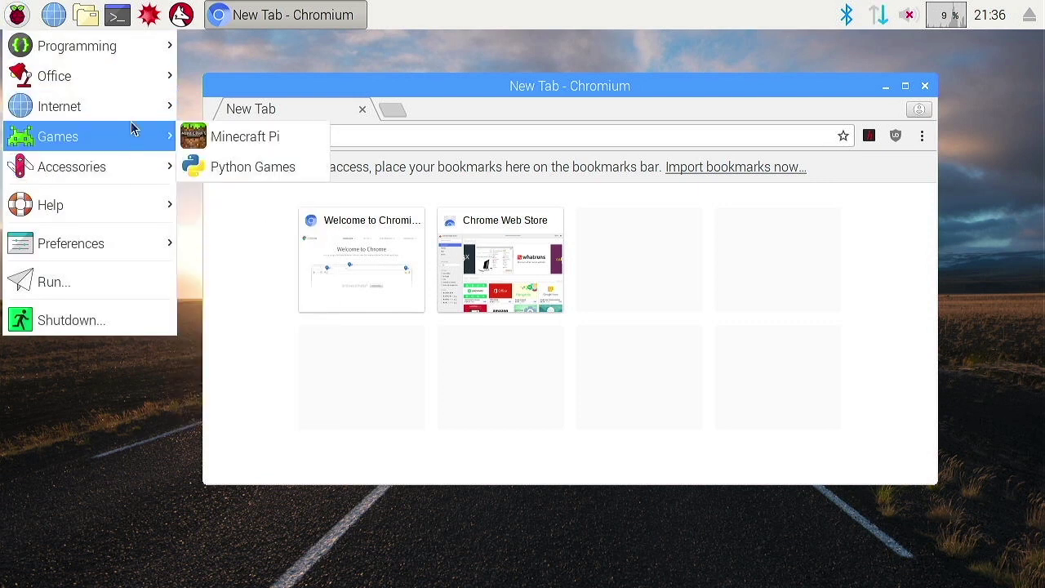
{"action": "mouse_move", "coordinate": [132, 50]}
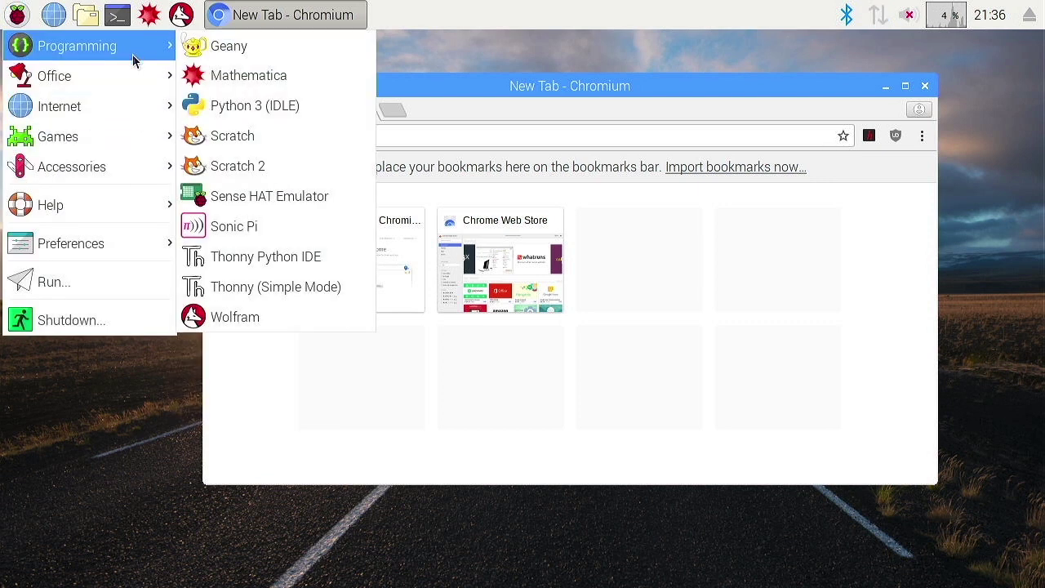
{"action": "mouse_move", "coordinate": [129, 73]}
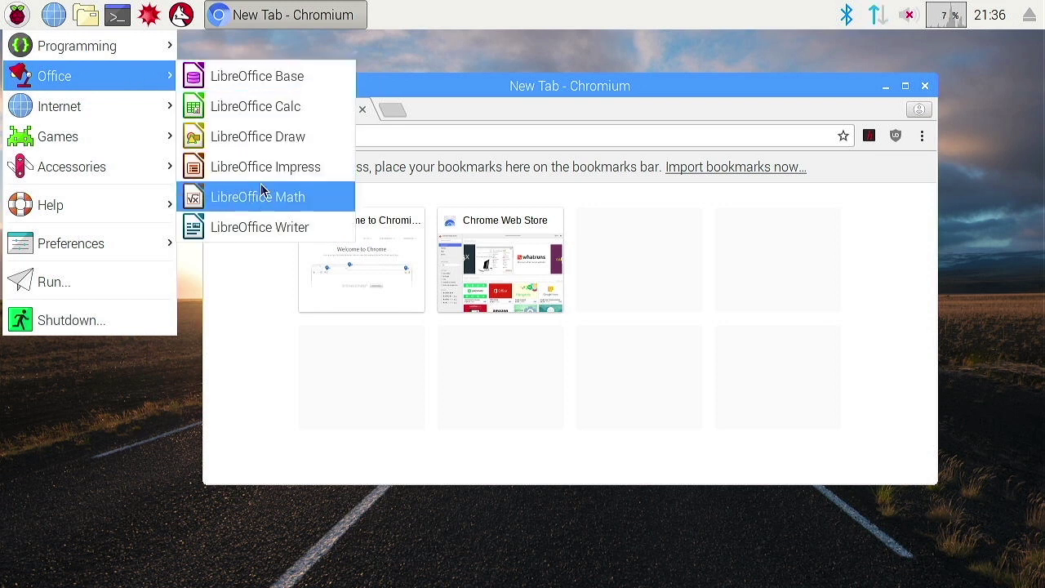
{"action": "left_click", "coordinate": [256, 226]}
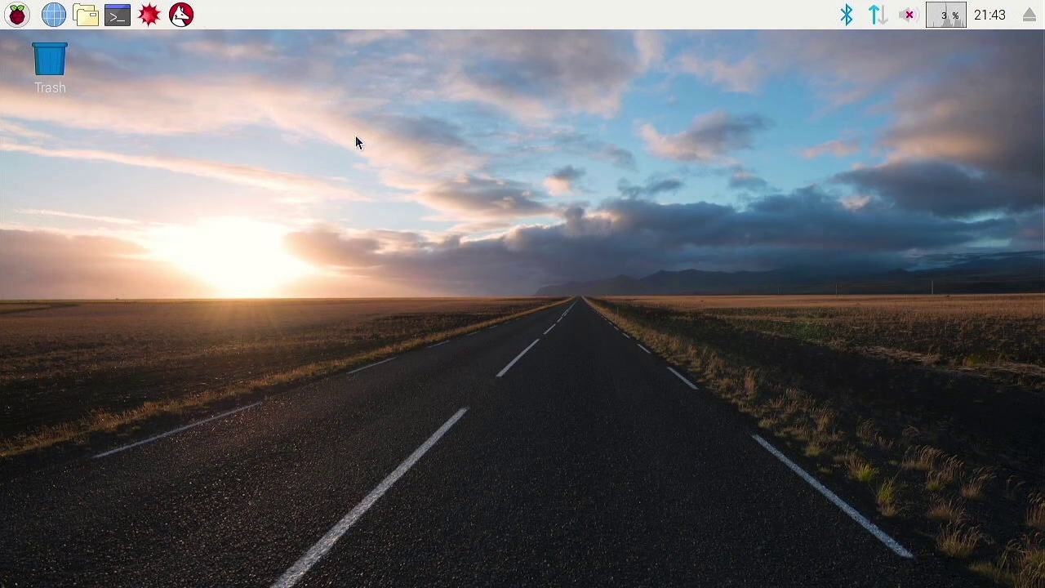
Step: Launch Scratch 2 and move the cat sprite across the stage to about x 84, y 10 and back
{"action": "left_click", "coordinate": [17, 15]}
{"action": "mouse_move", "coordinate": [61, 75]}
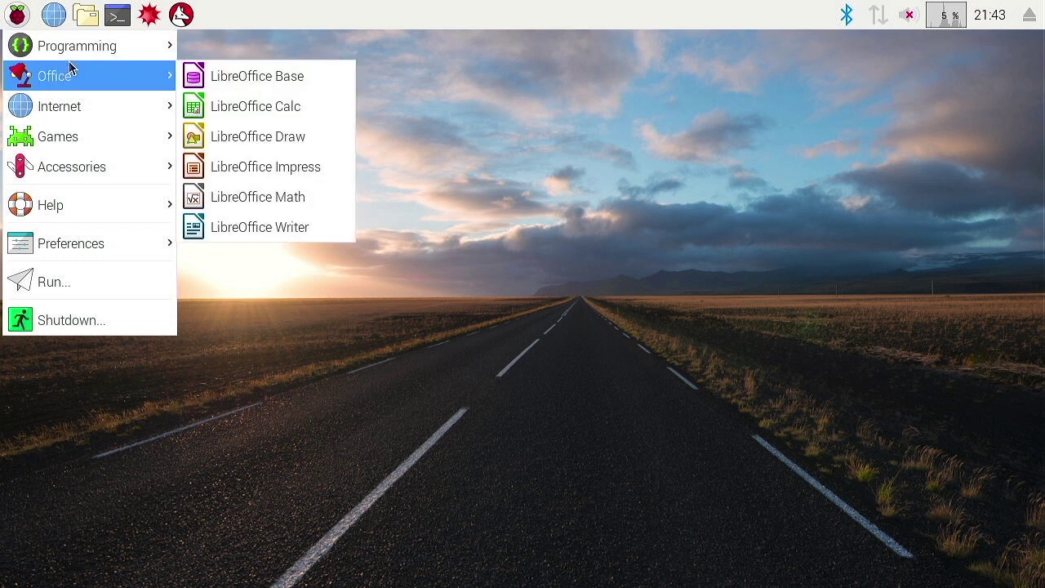
{"action": "mouse_move", "coordinate": [68, 48]}
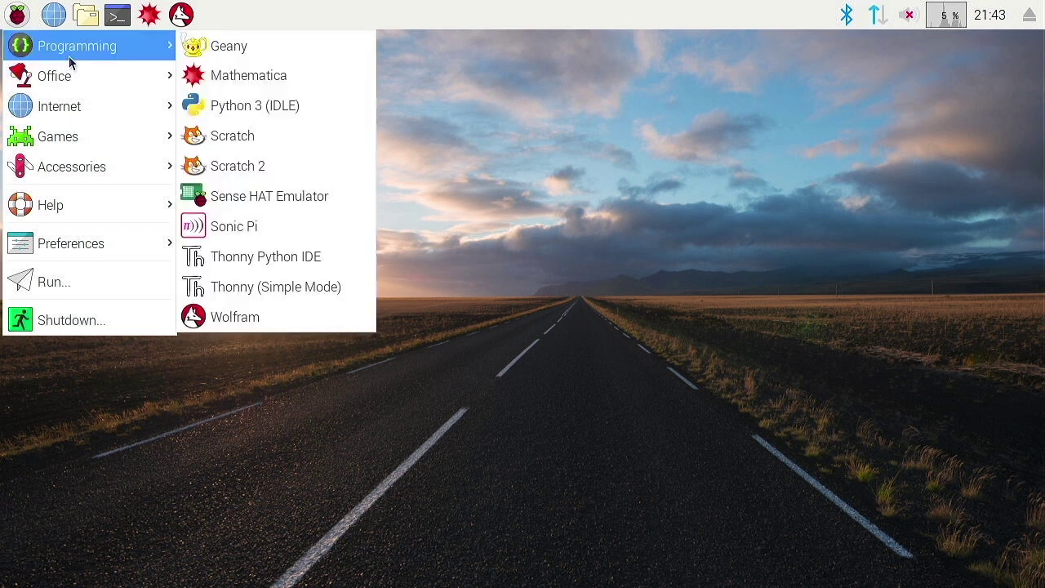
{"action": "left_click", "coordinate": [286, 166]}
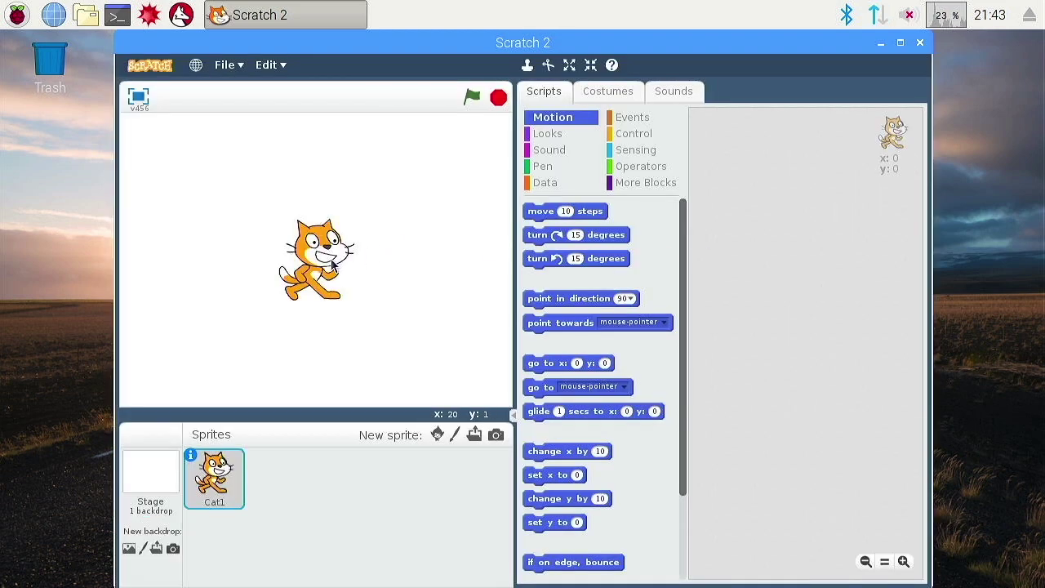
{"action": "left_click_drag", "start_coordinate": [333, 261], "coordinate": [376, 259]}
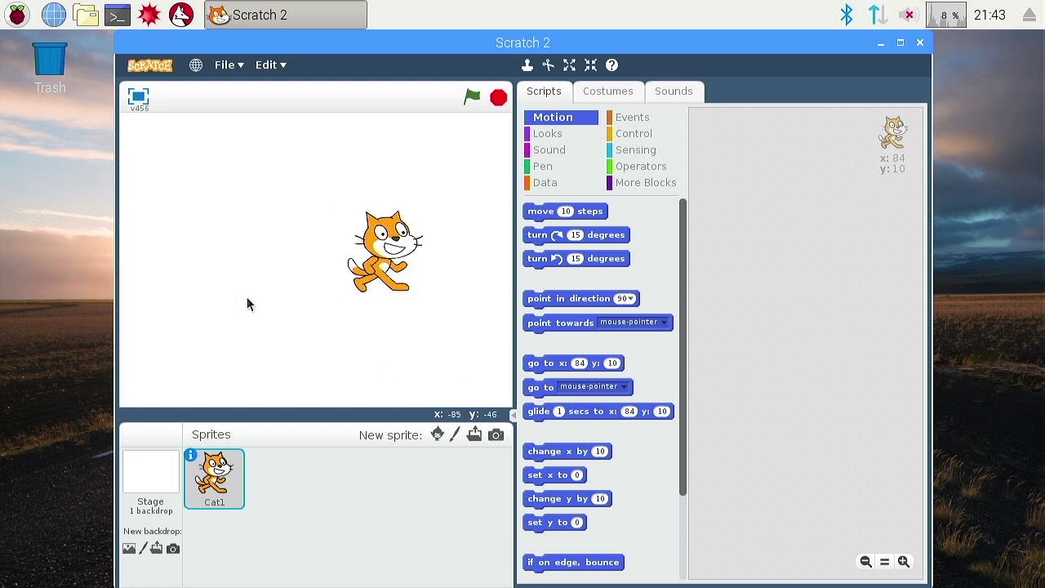
{"action": "left_click_drag", "start_coordinate": [392, 254], "coordinate": [282, 253]}
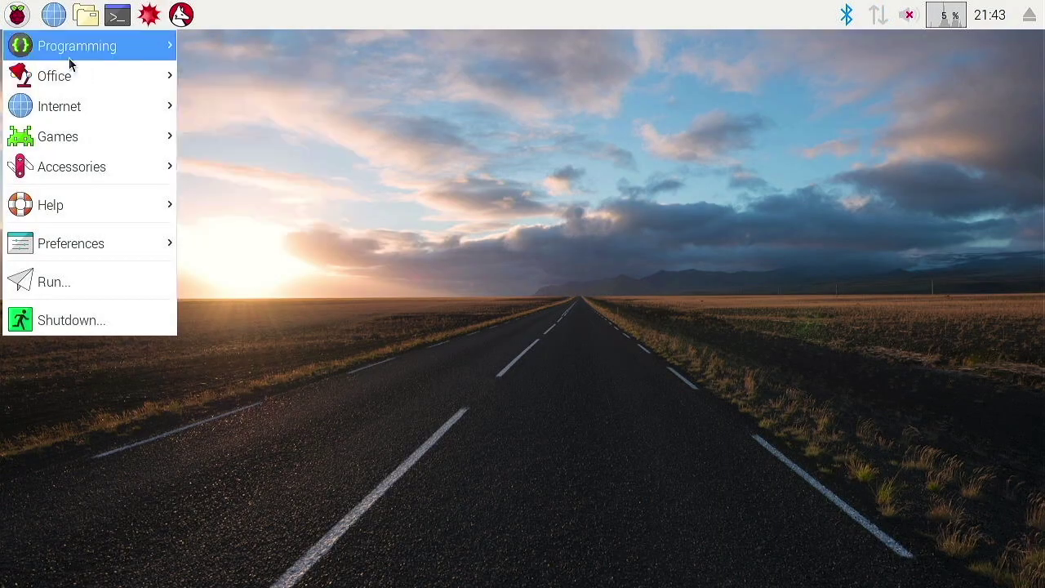
{"action": "mouse_move", "coordinate": [68, 56]}
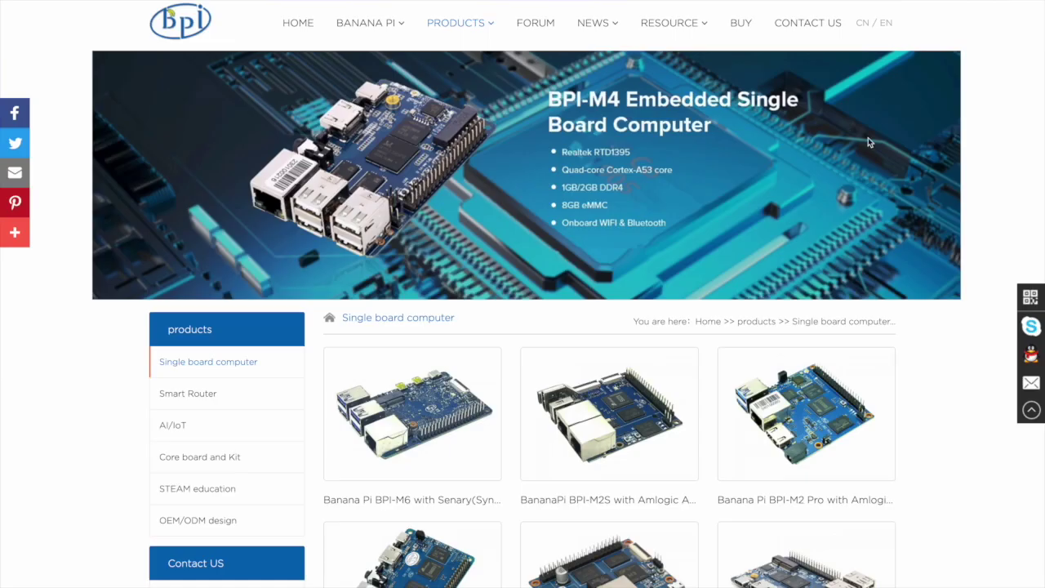
Step: Look through the single board computer products listed on the Banana Pi website
{"action": "scroll", "coordinate": [867, 142], "scroll_direction": "down", "scroll_amount": 2}
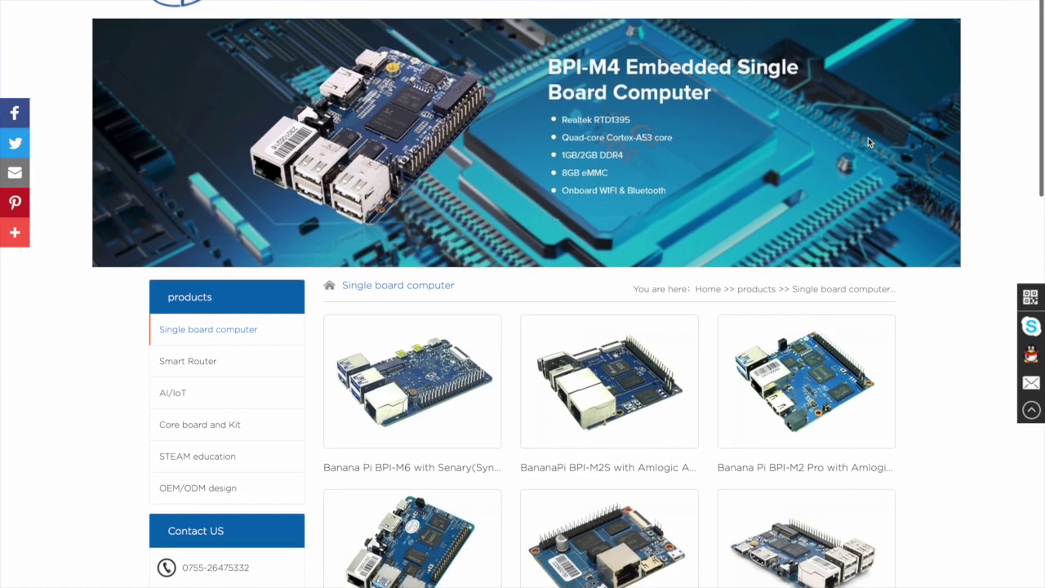
{"action": "scroll", "coordinate": [867, 142], "scroll_direction": "down", "scroll_amount": 3}
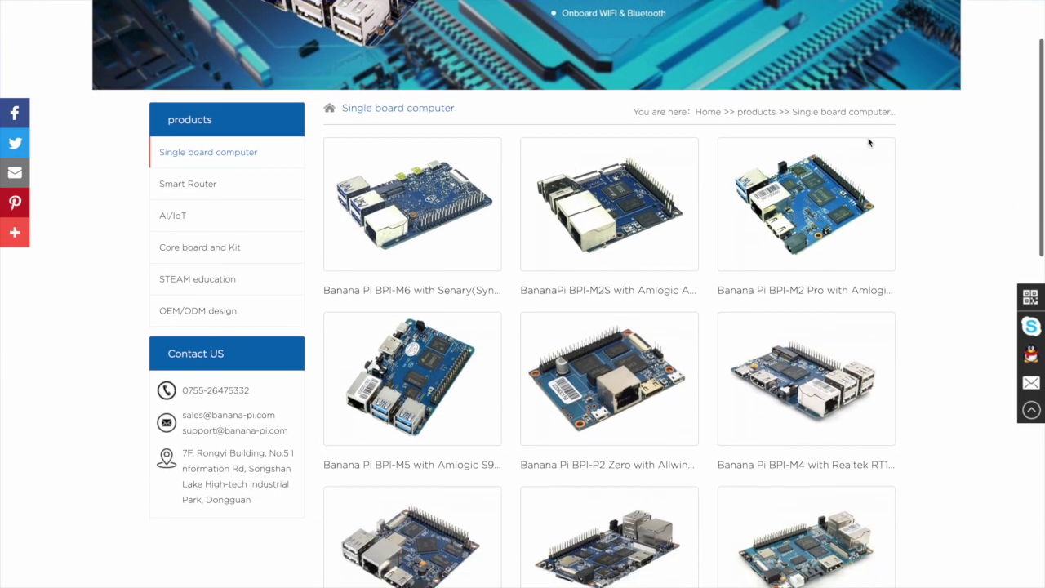
{"action": "scroll", "coordinate": [868, 142], "scroll_direction": "down", "scroll_amount": 3}
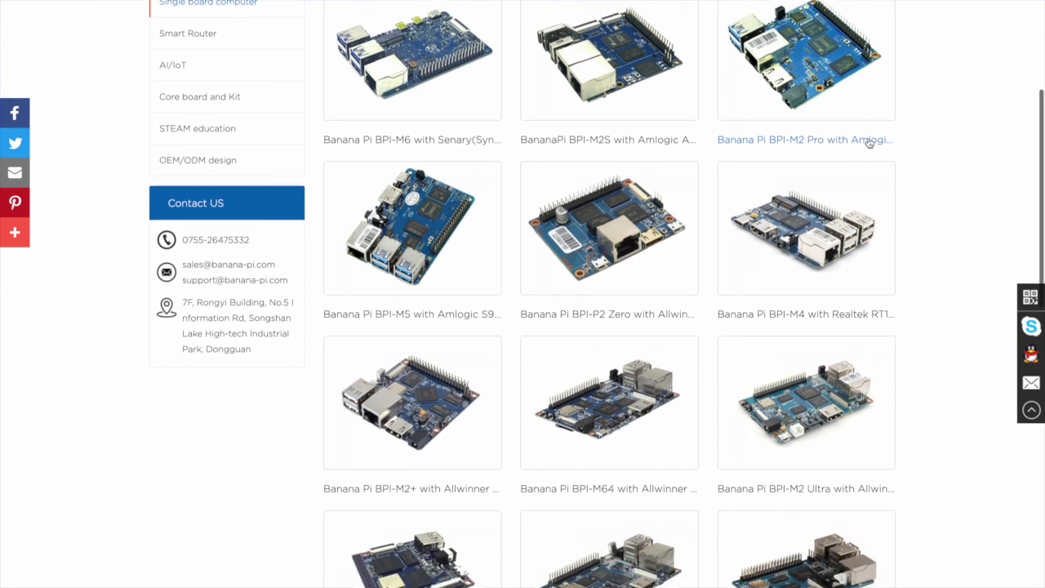